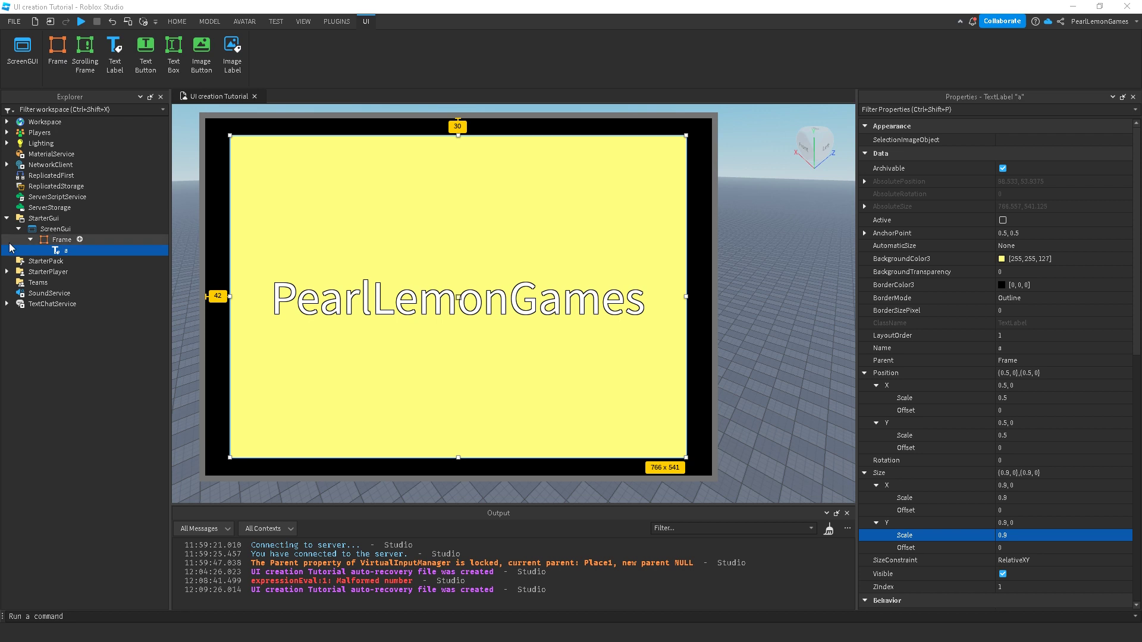
Select the black Frame in the Explorer, briefly checking the yellow text label on the way.
click(60, 240)
click(57, 250)
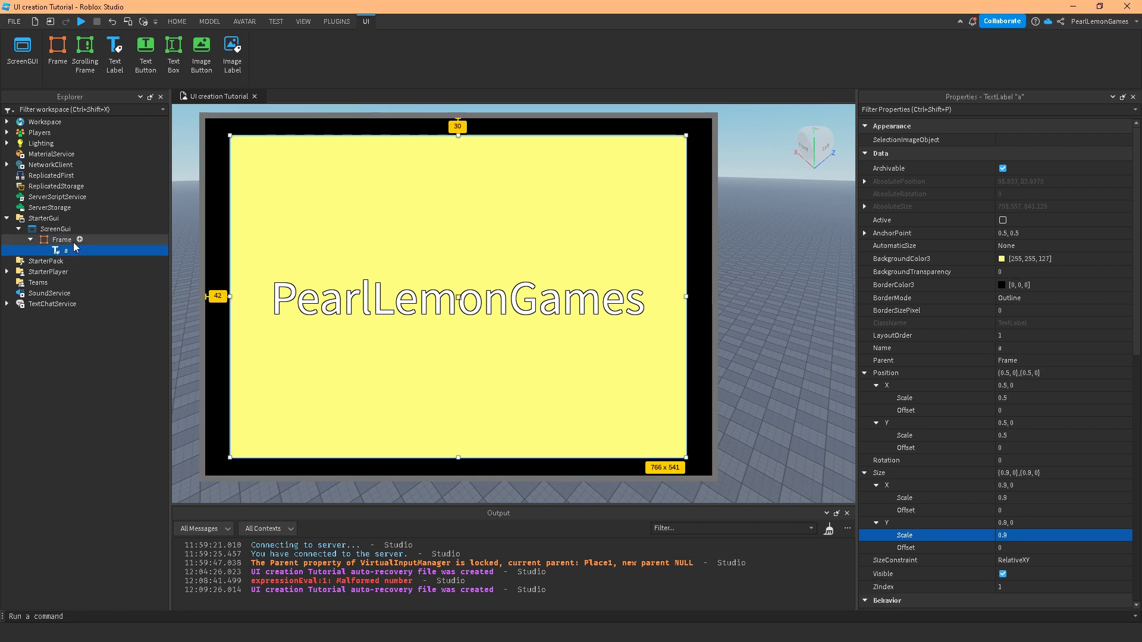
click(72, 240)
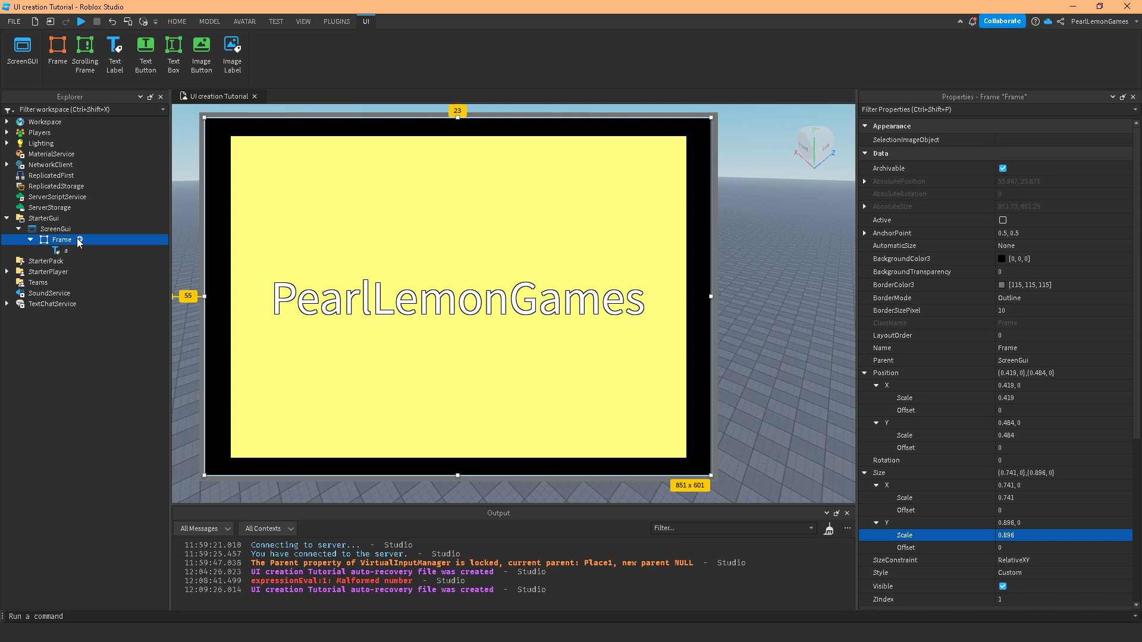
Insert a UIPadding into the black Frame and select it to show its properties.
click(79, 240)
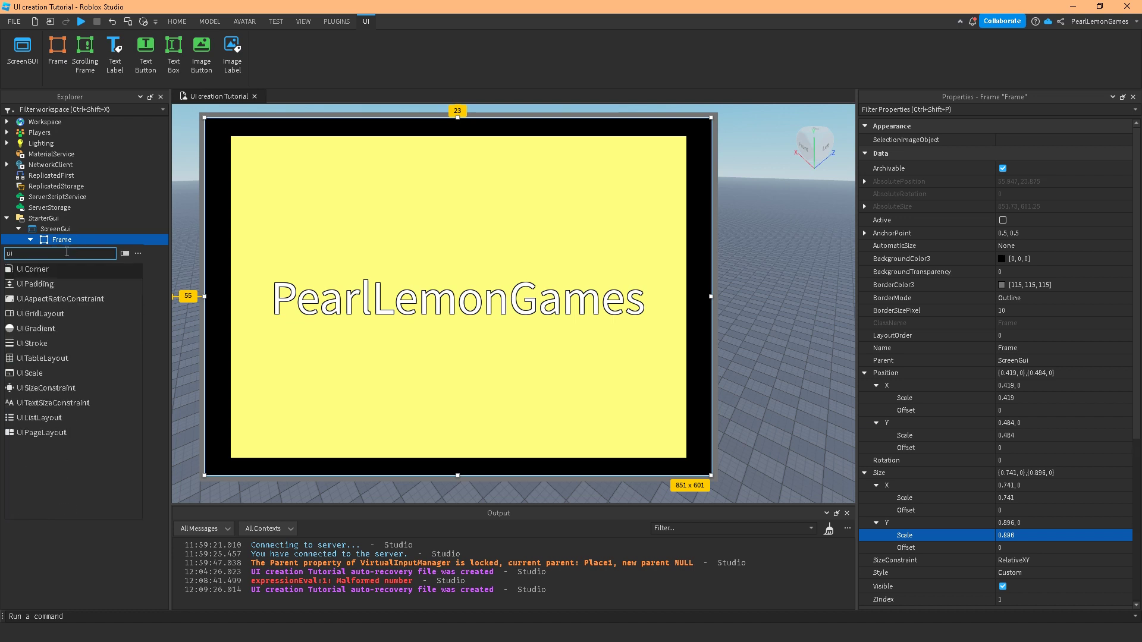
key(Escape)
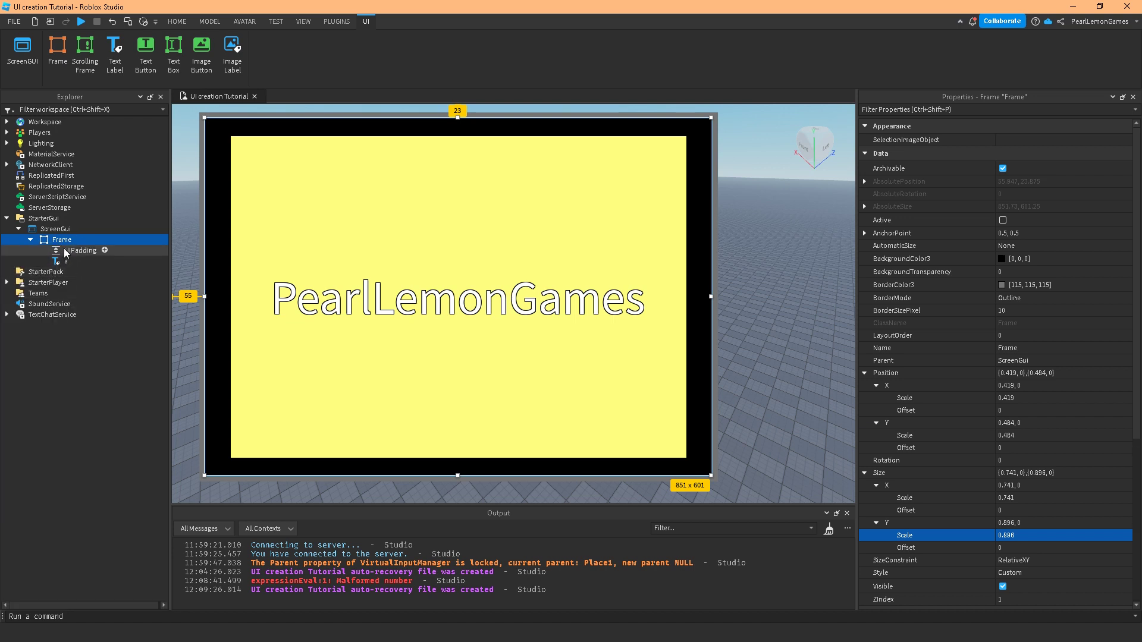
drag(70, 250, 45, 249)
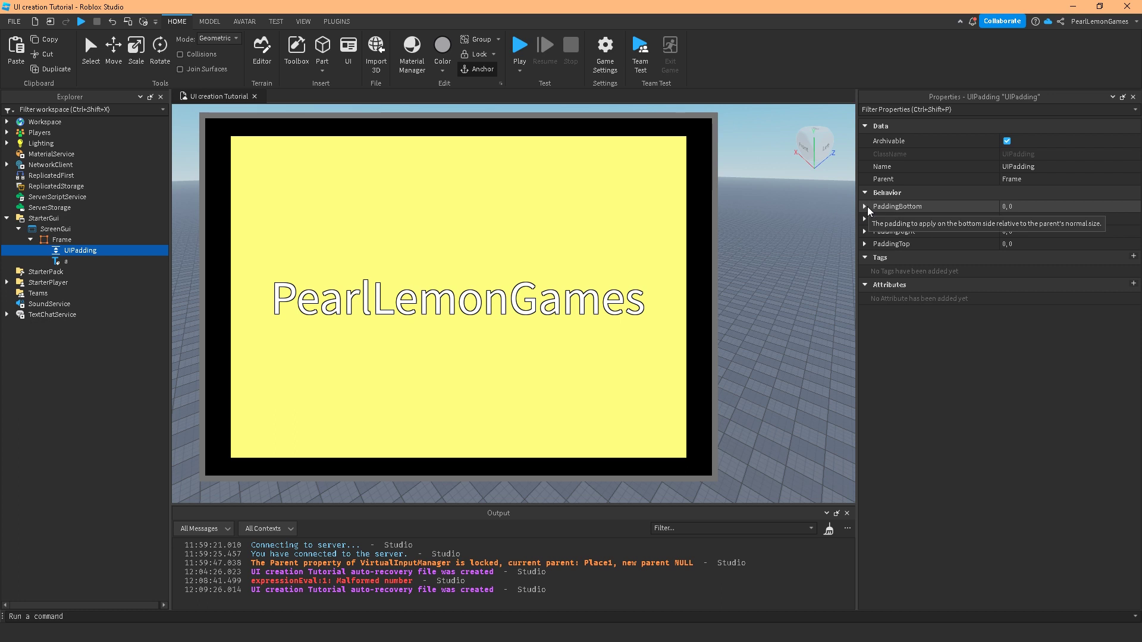
Set the UIPadding's PaddingBottom Scale to 0.1.
click(1005, 207)
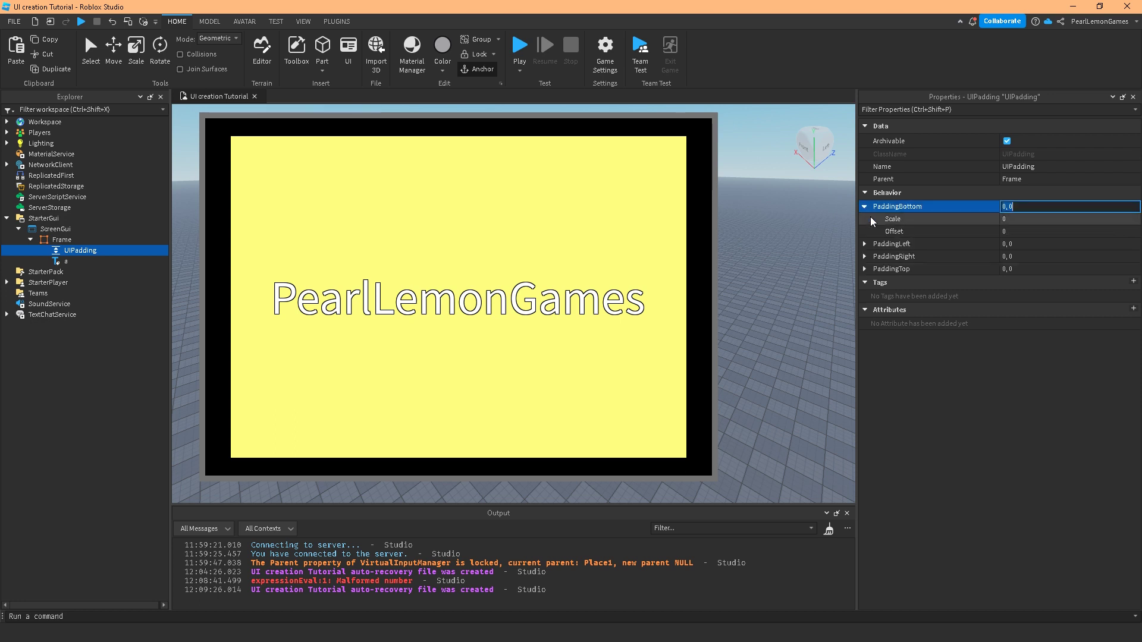
click(1004, 222)
click(1005, 232)
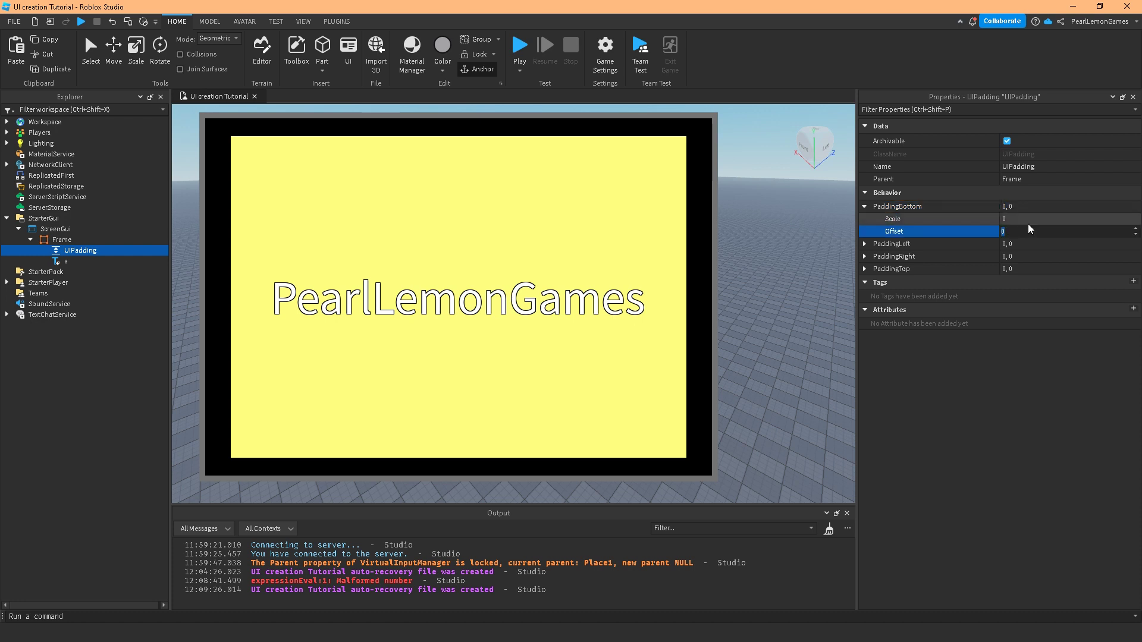
click(1028, 221)
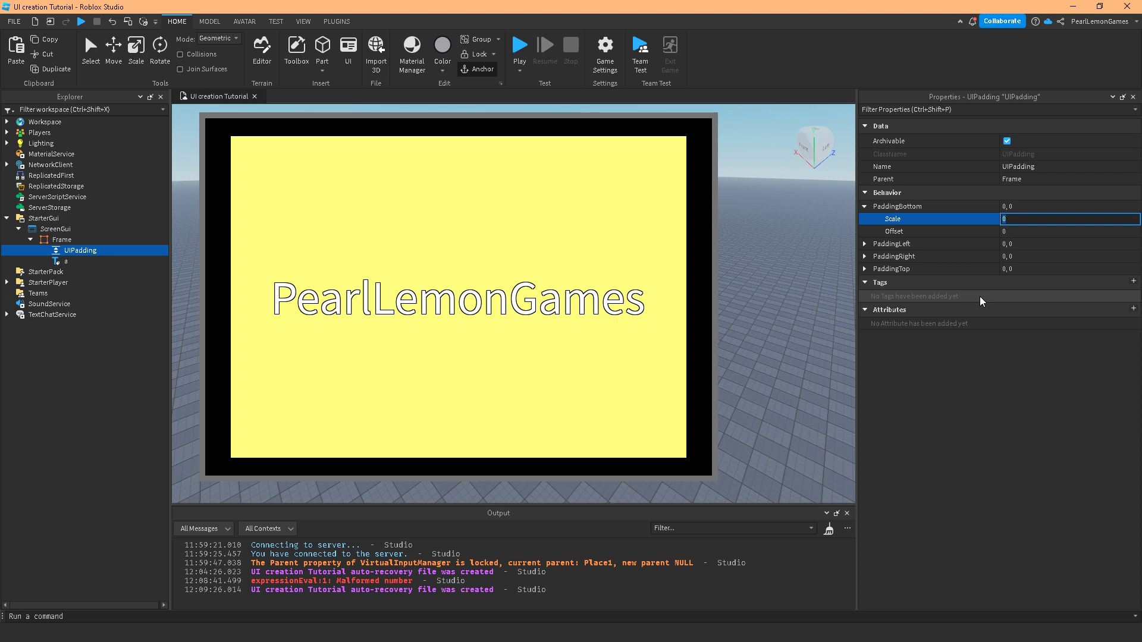
text(.1)
key(Return)
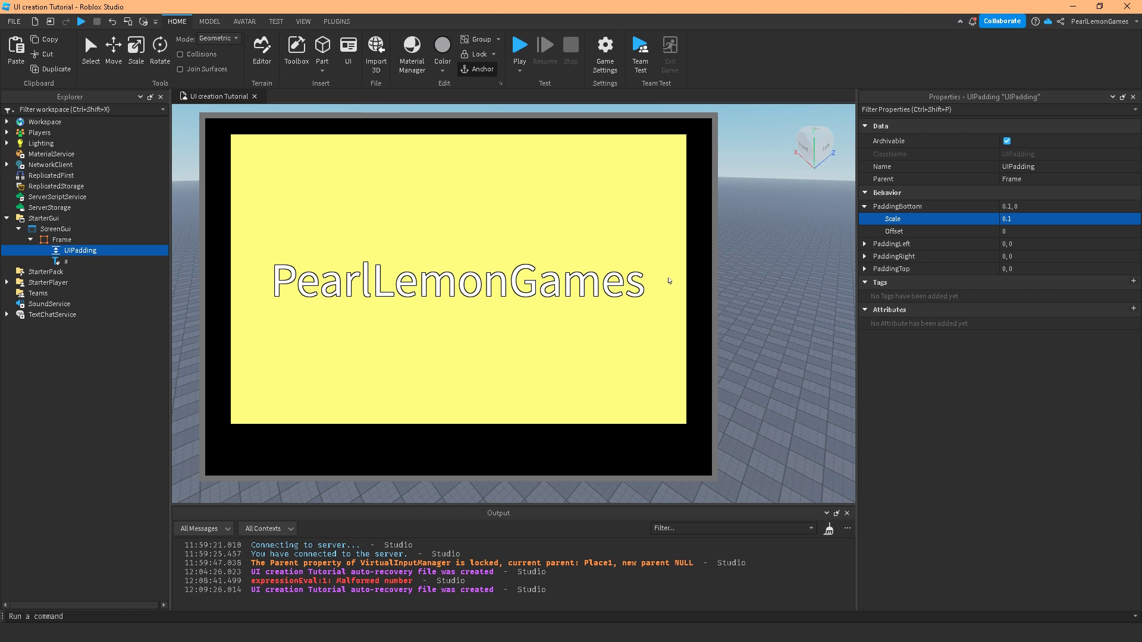
Reselect the UIPadding and set its PaddingLeft Scale to 0.1.
click(63, 263)
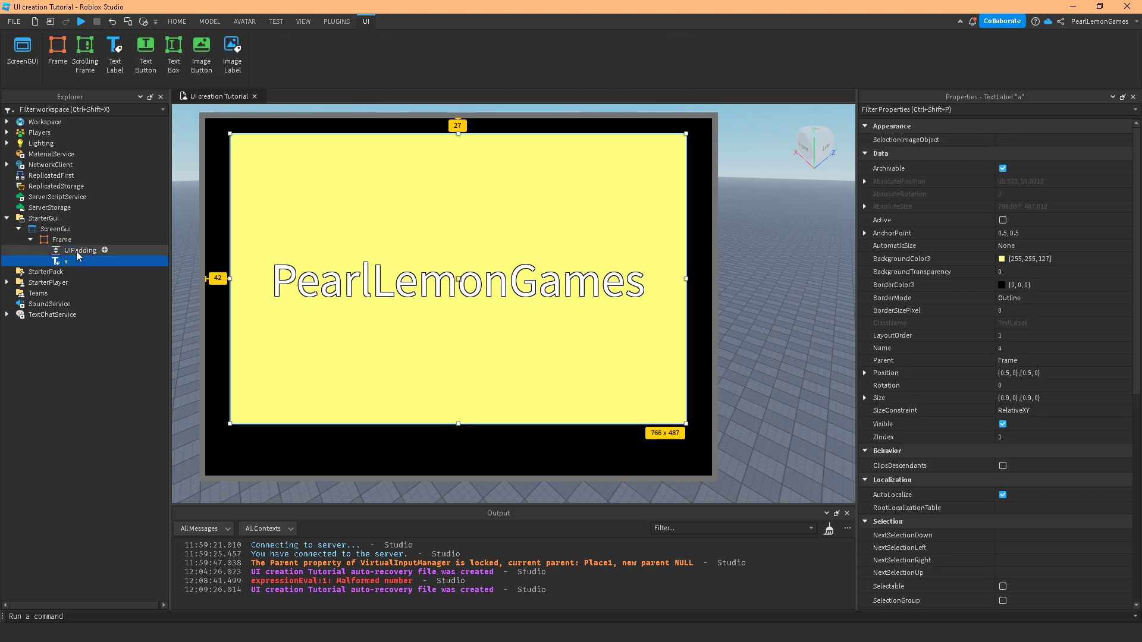
click(76, 250)
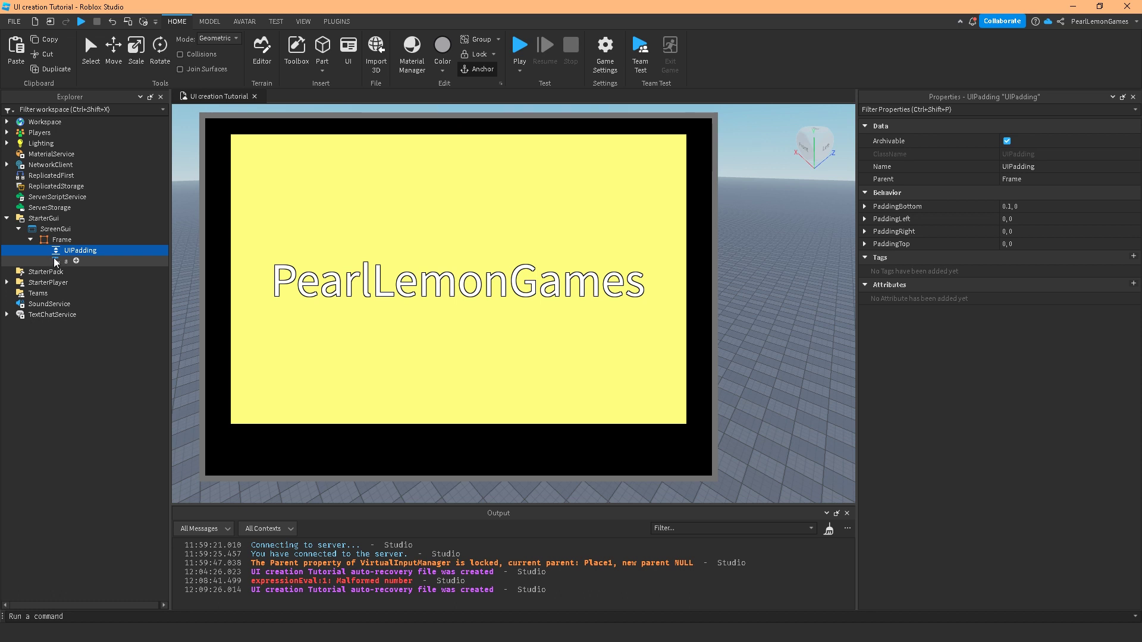
click(55, 262)
click(59, 252)
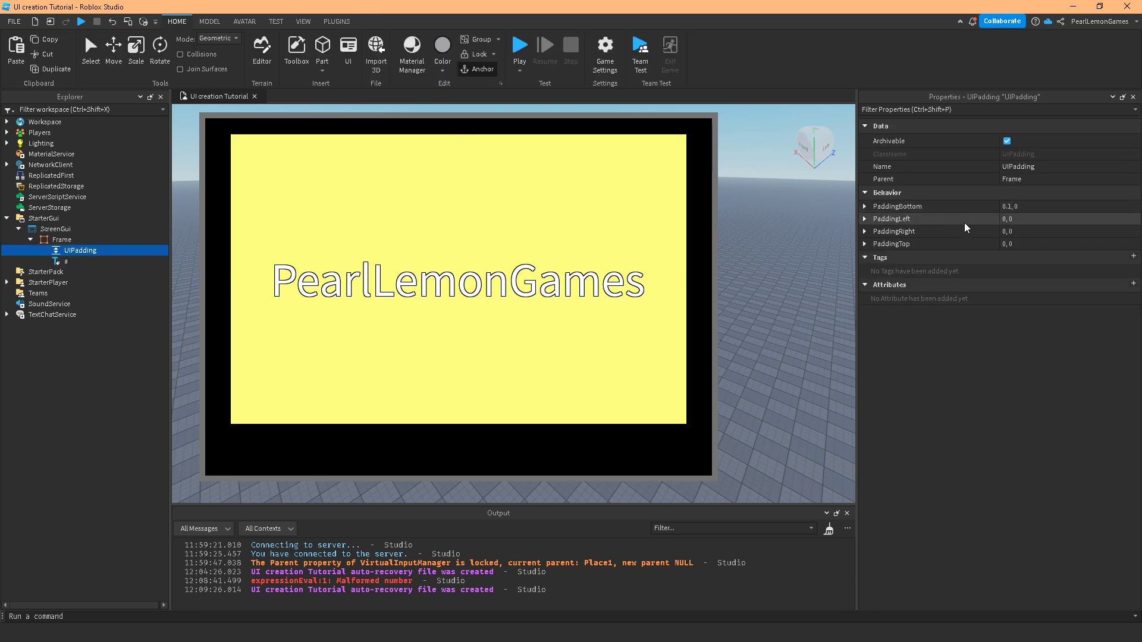
click(866, 219)
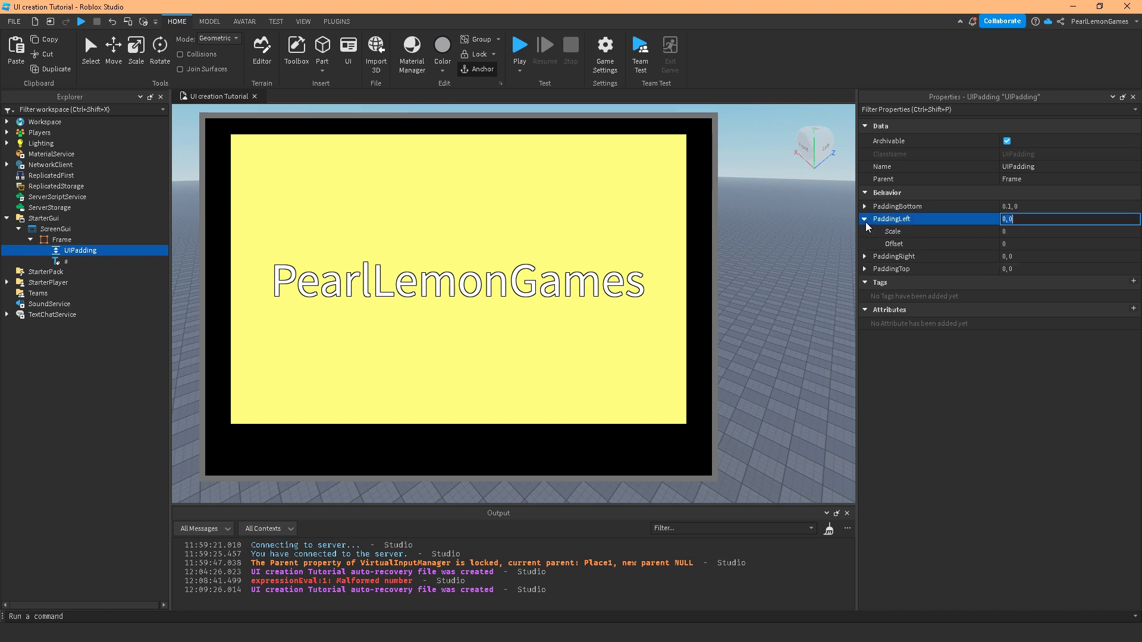
click(1017, 230)
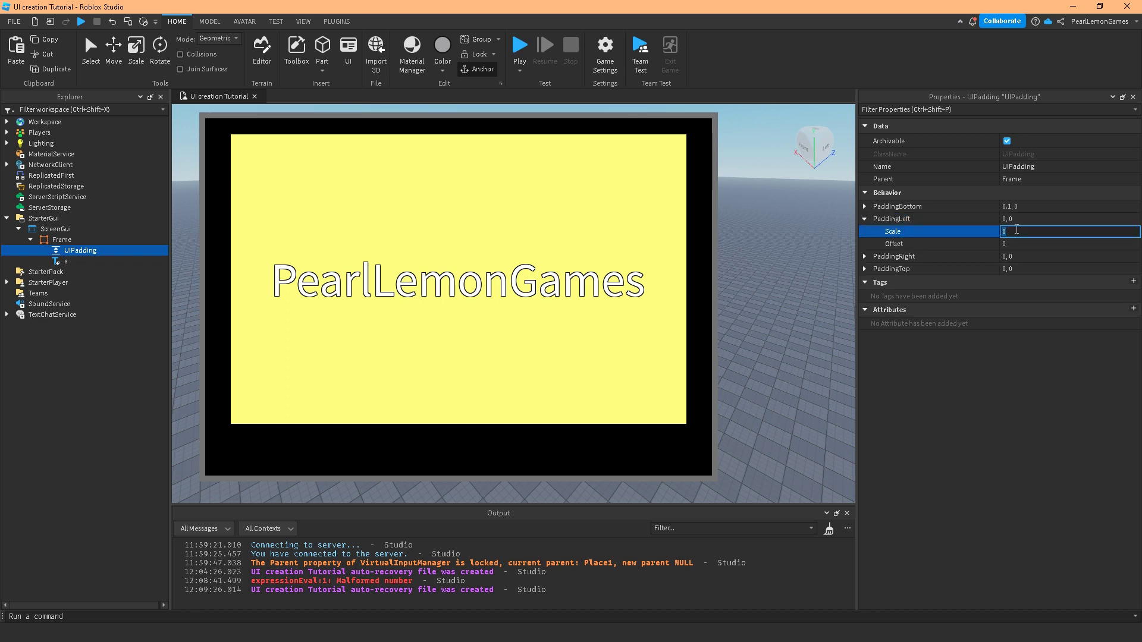
text(.1)
key(Return)
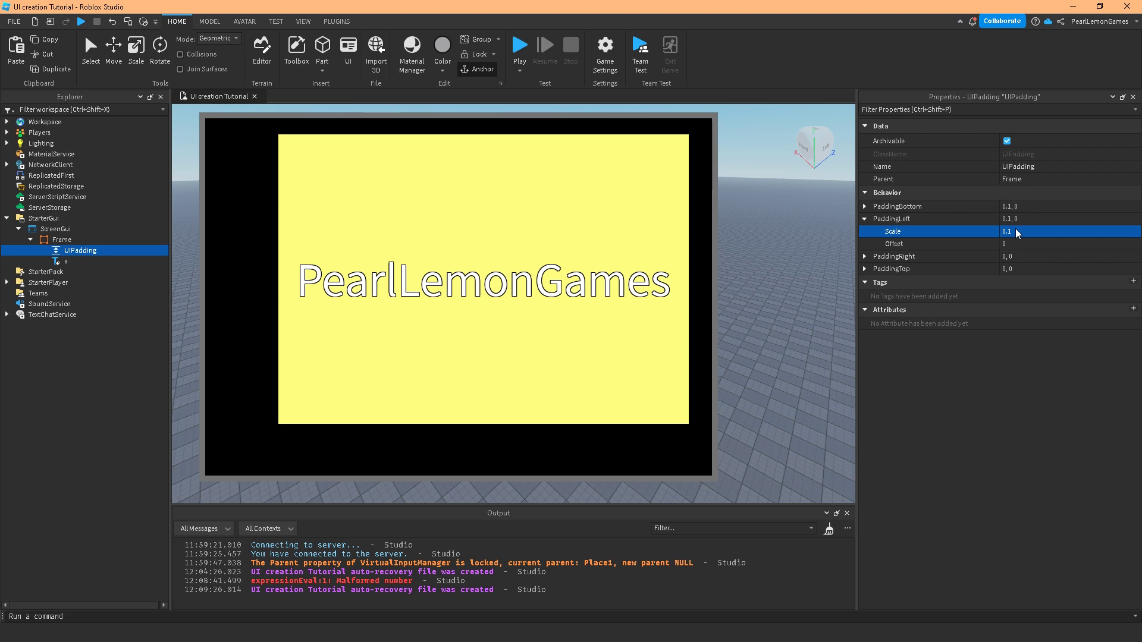
Set the PaddingRight and PaddingTop Scales to 0.1 each.
click(862, 258)
click(864, 256)
click(985, 272)
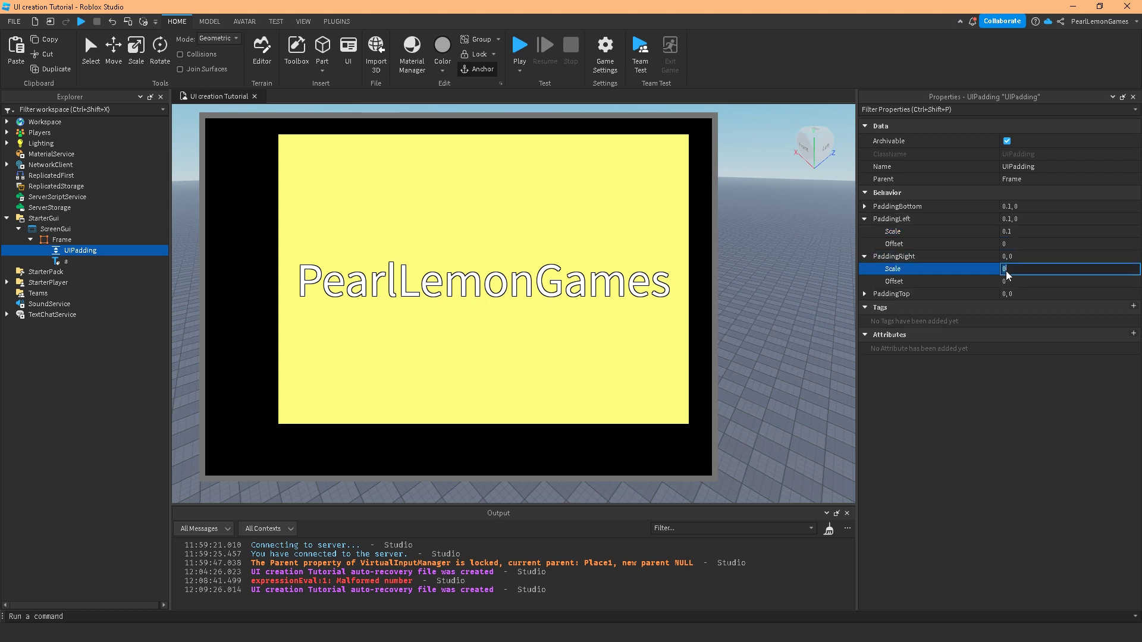
text(.1)
key(Return)
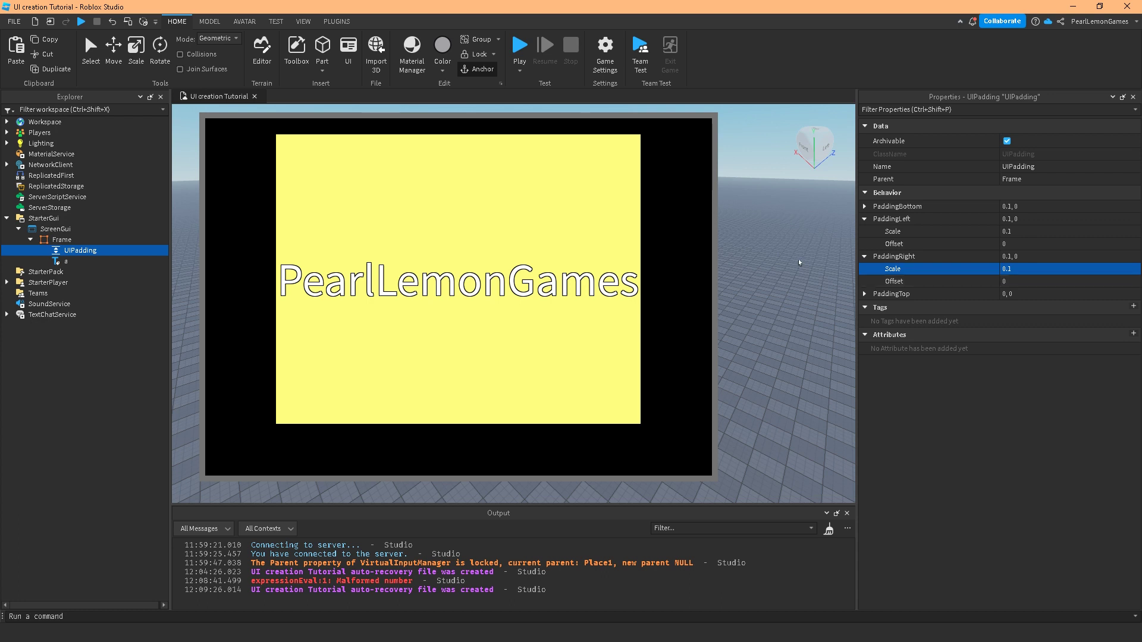
click(864, 294)
click(1027, 307)
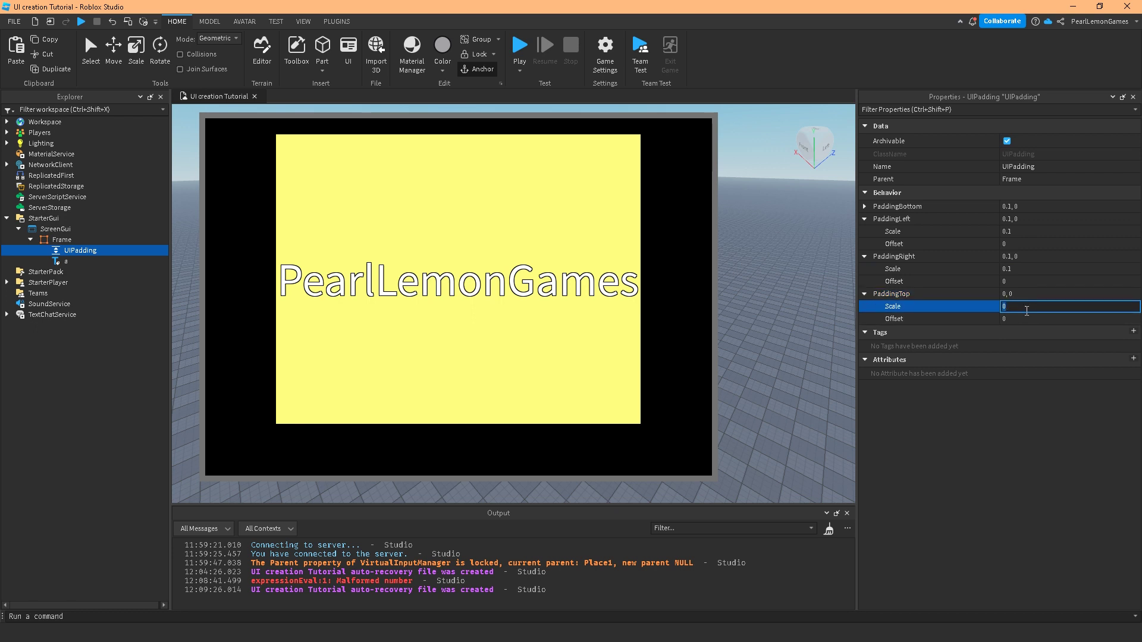
text(.1)
key(Return)
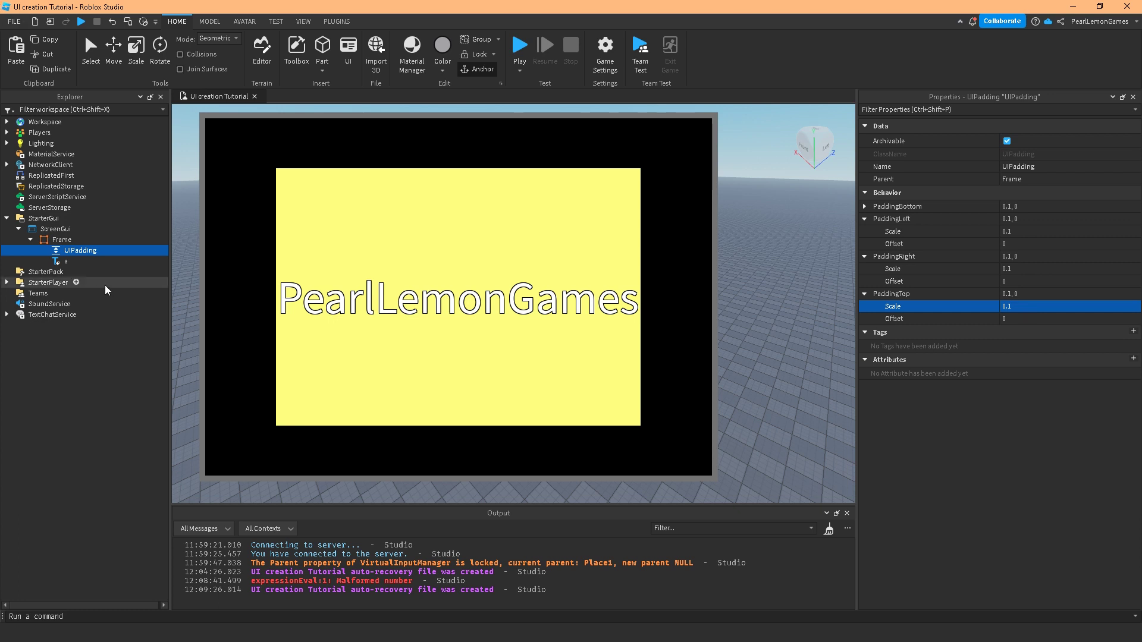
click(62, 261)
key(ctrl+d)
key(ctrl+d)
key(ctrl+d)
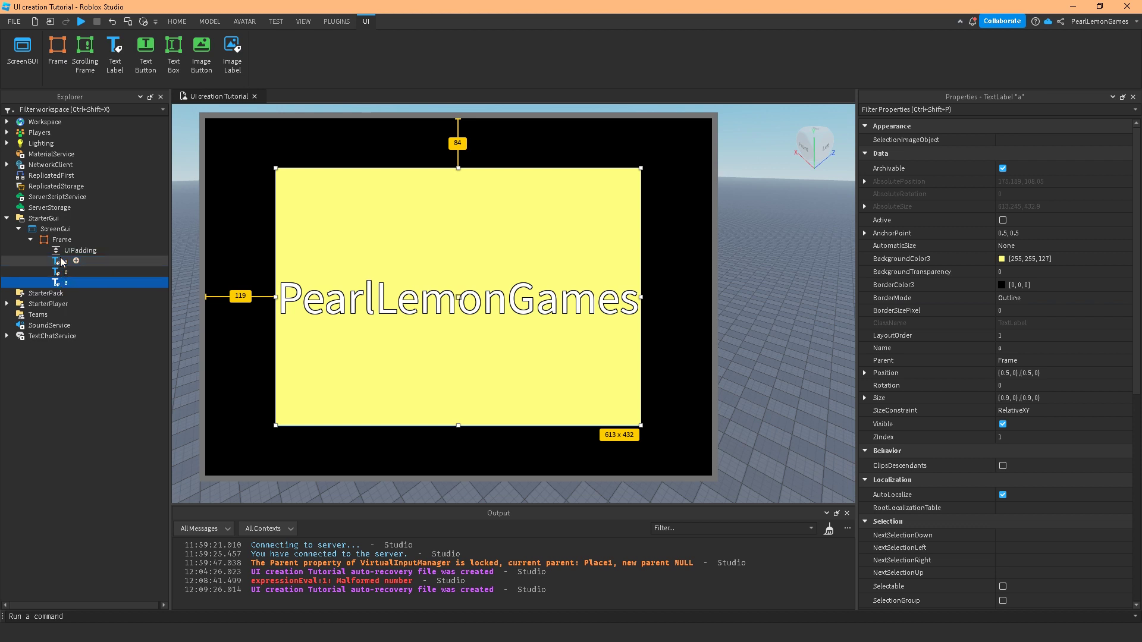
drag(398, 258, 392, 222)
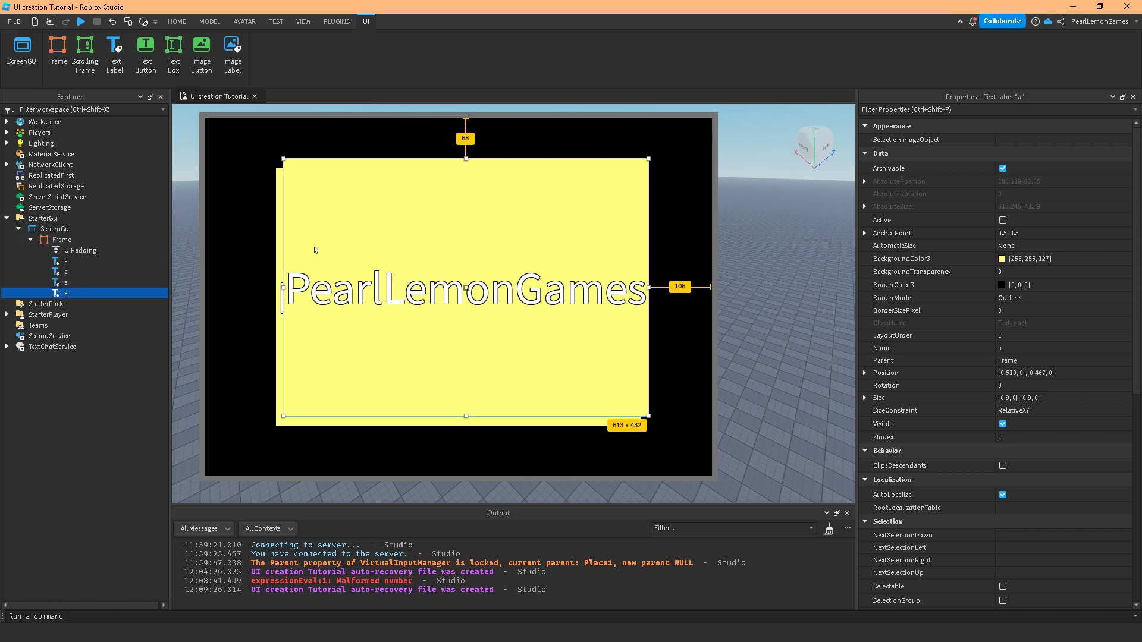
key(ctrl+z)
key(ctrl+z)
key(ctrl+z)
key(ctrl+z)
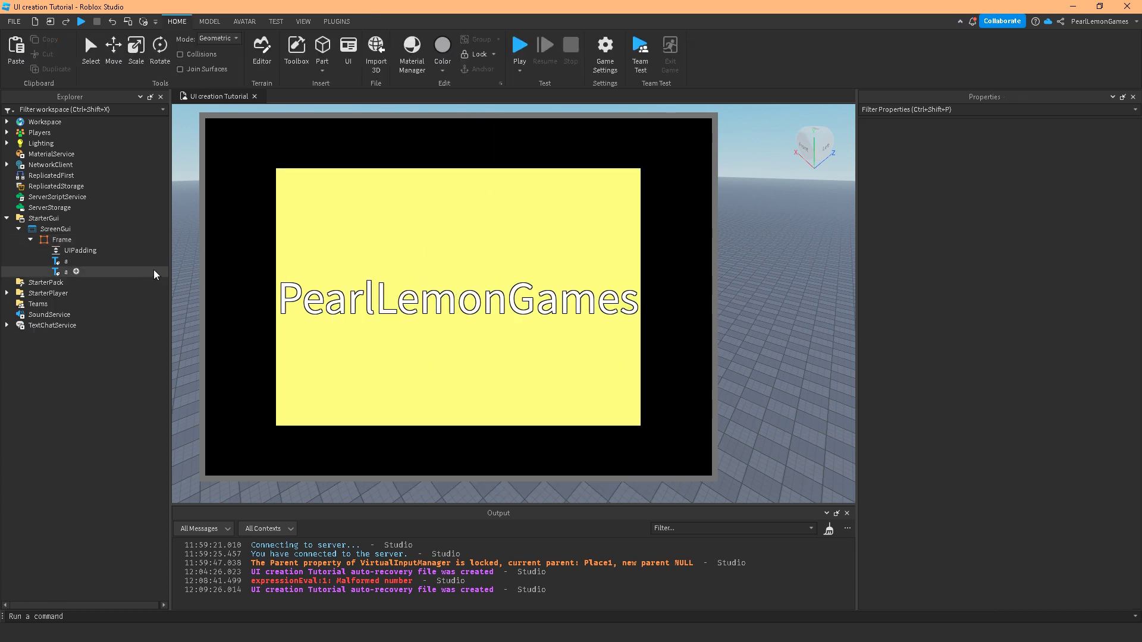
key(ctrl+z)
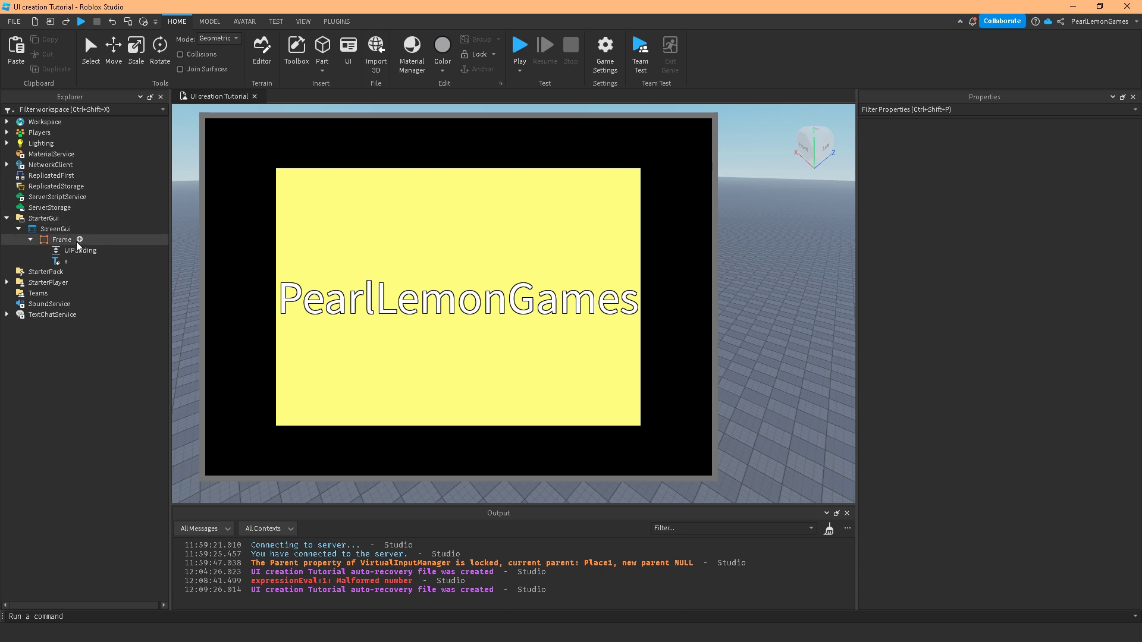
click(76, 262)
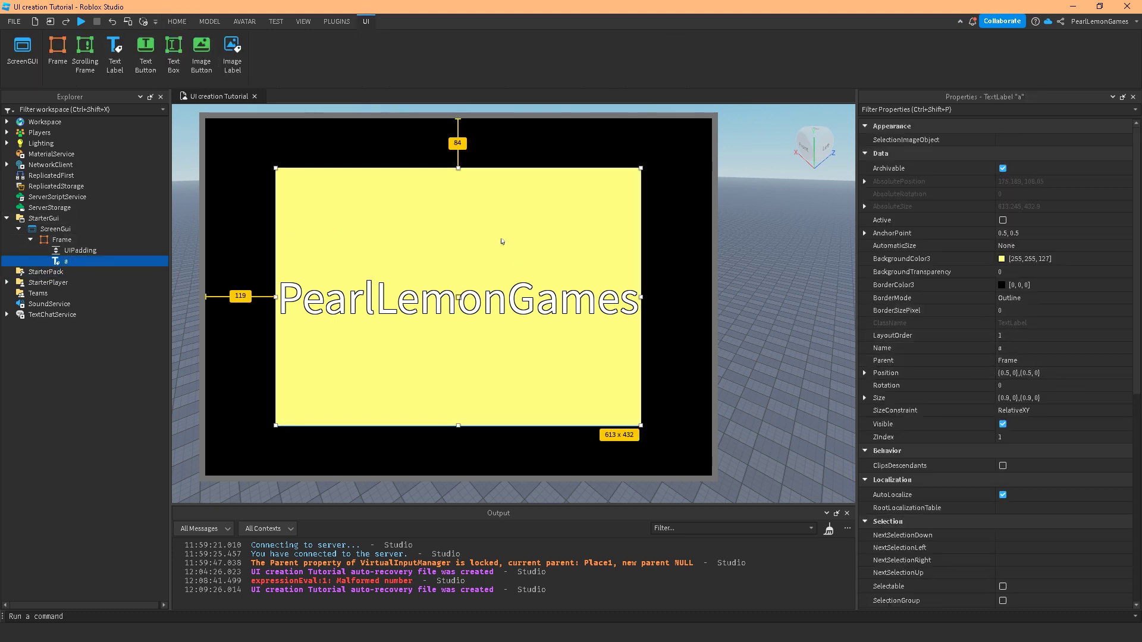
drag(502, 241, 391, 295)
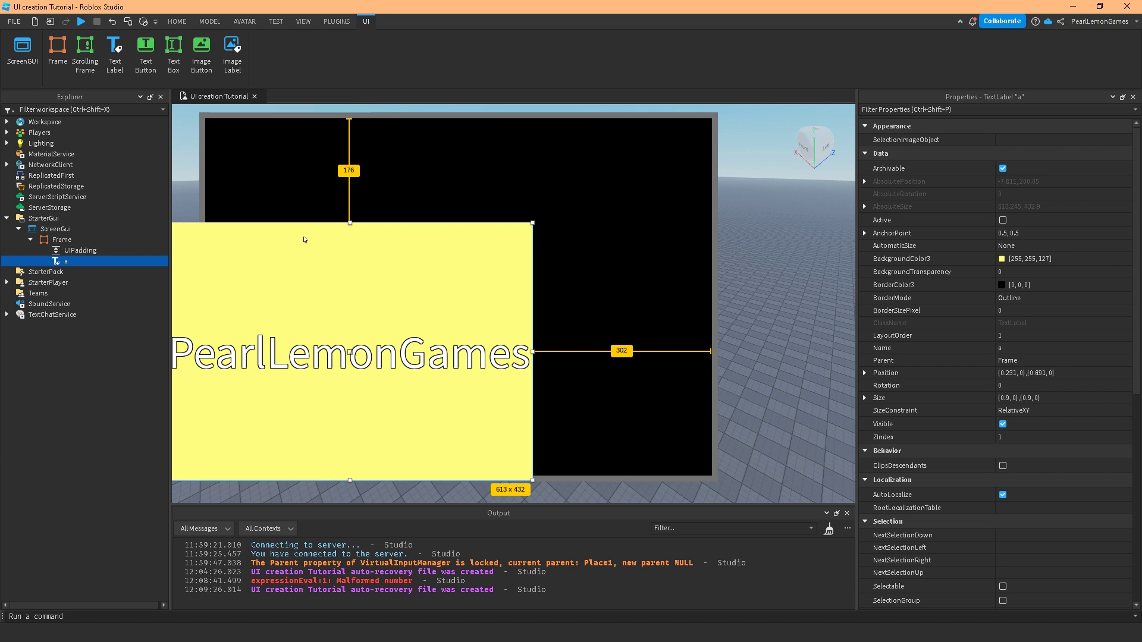
drag(297, 241, 331, 237)
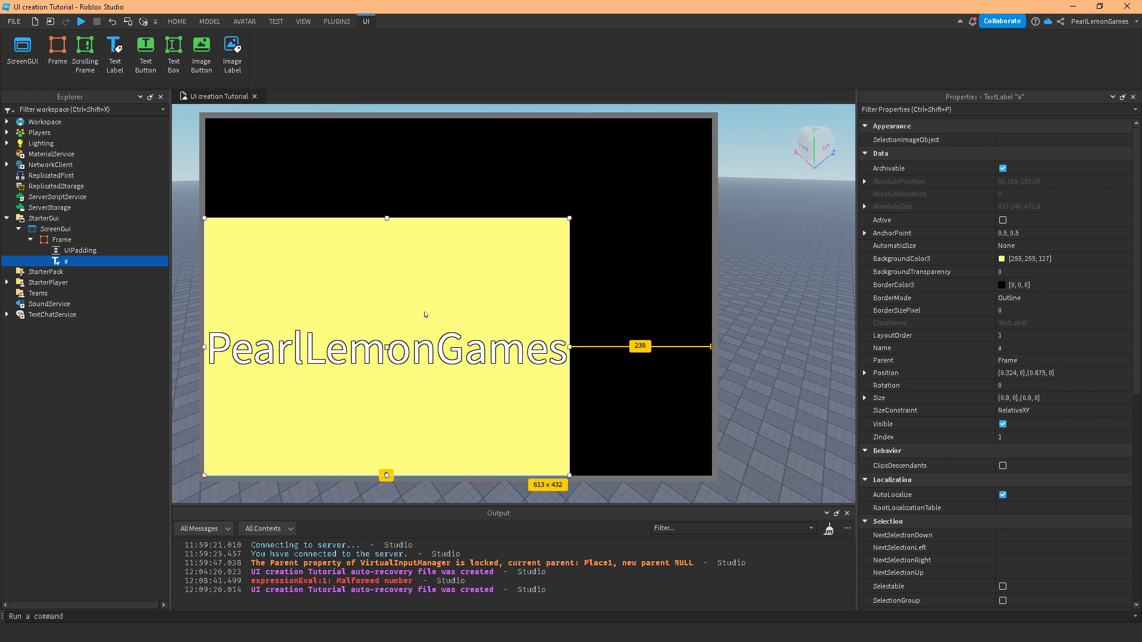
mouse_move(425, 314)
mouse_down()
mouse_move(393, 312)
mouse_move(421, 305)
mouse_up()
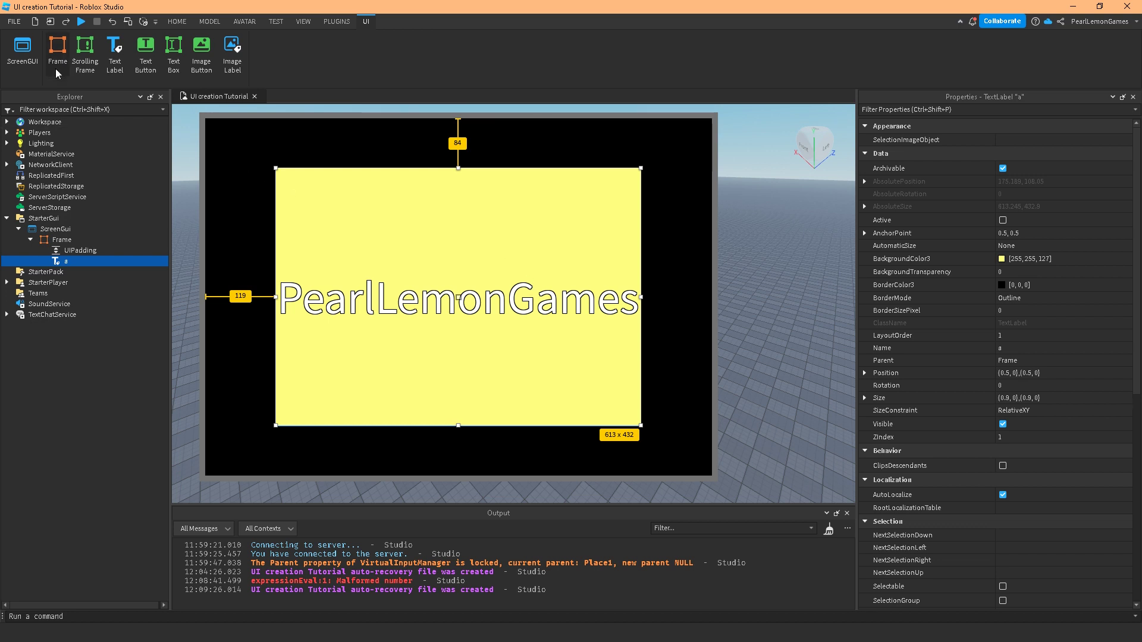
click(127, 23)
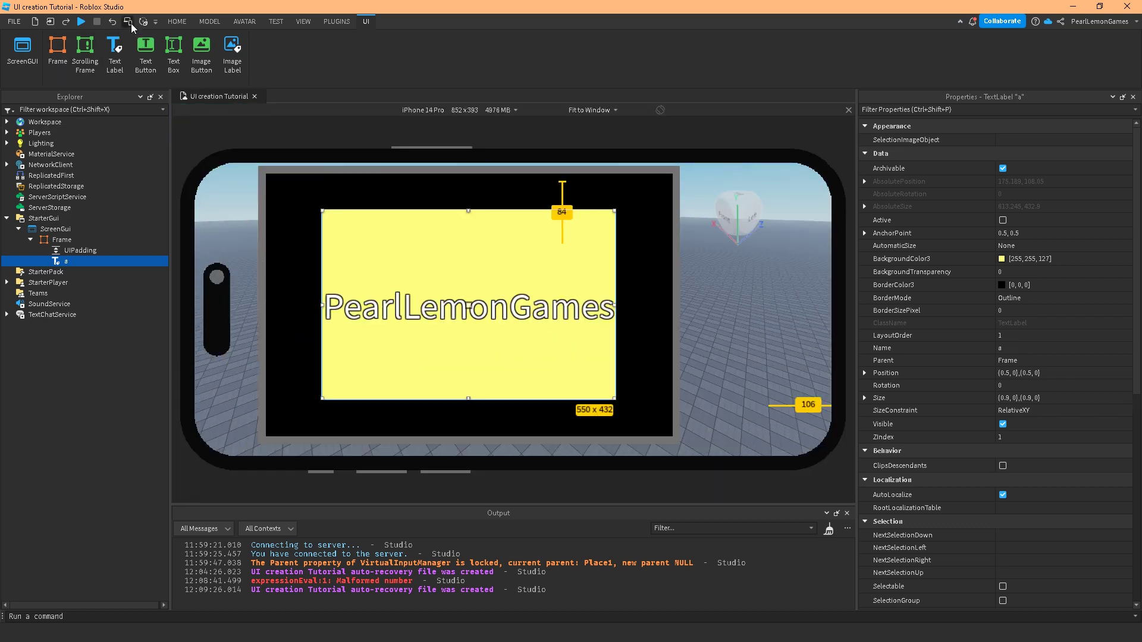
click(129, 23)
click(130, 22)
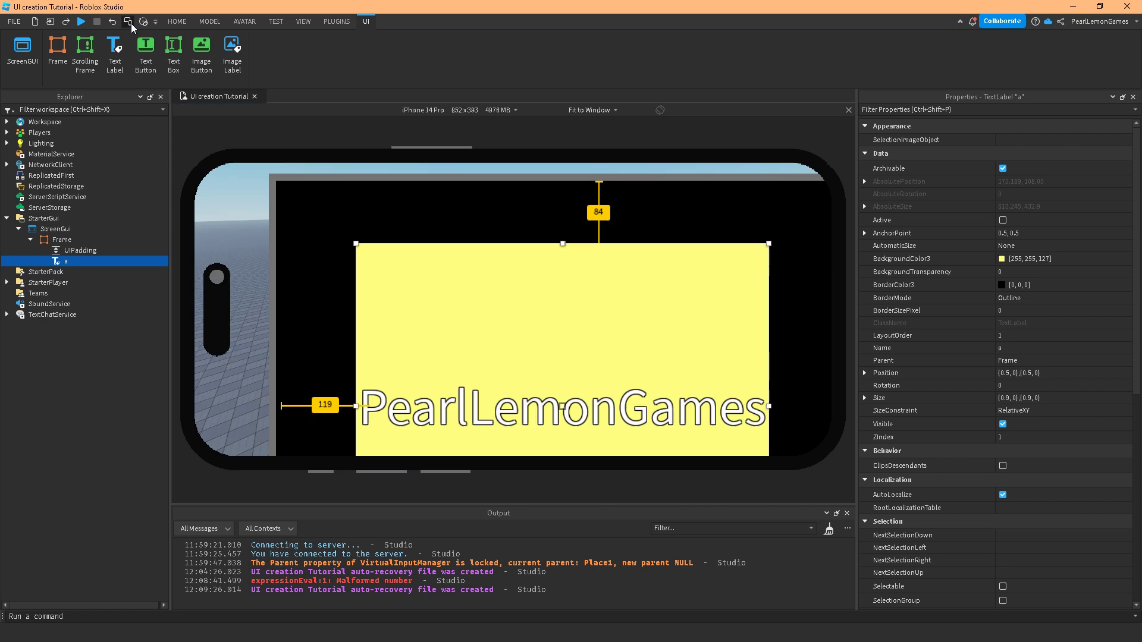
click(129, 22)
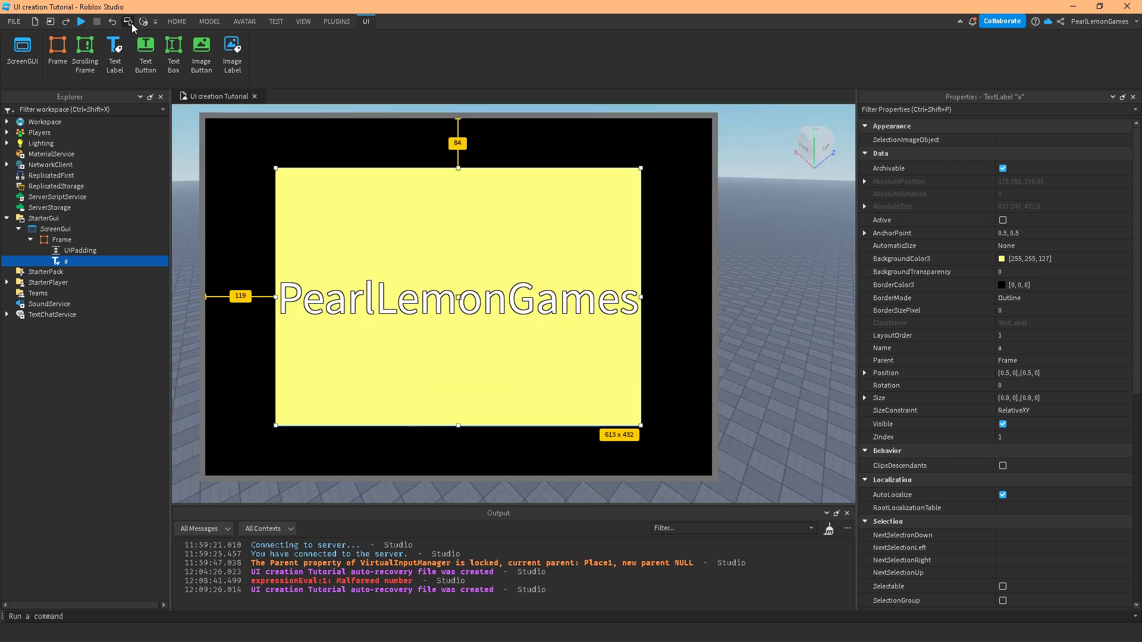